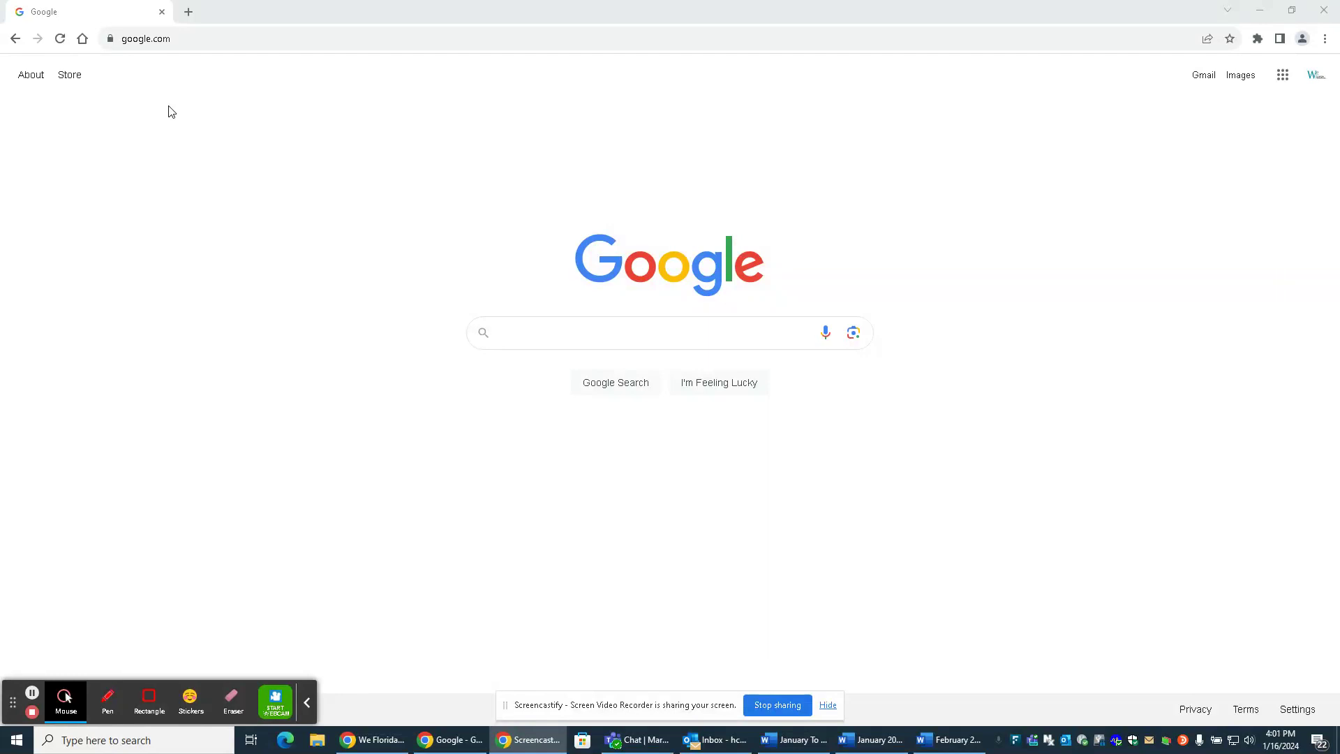
Go to wefloridafinancial.com from the address bar
left_click(186, 39)
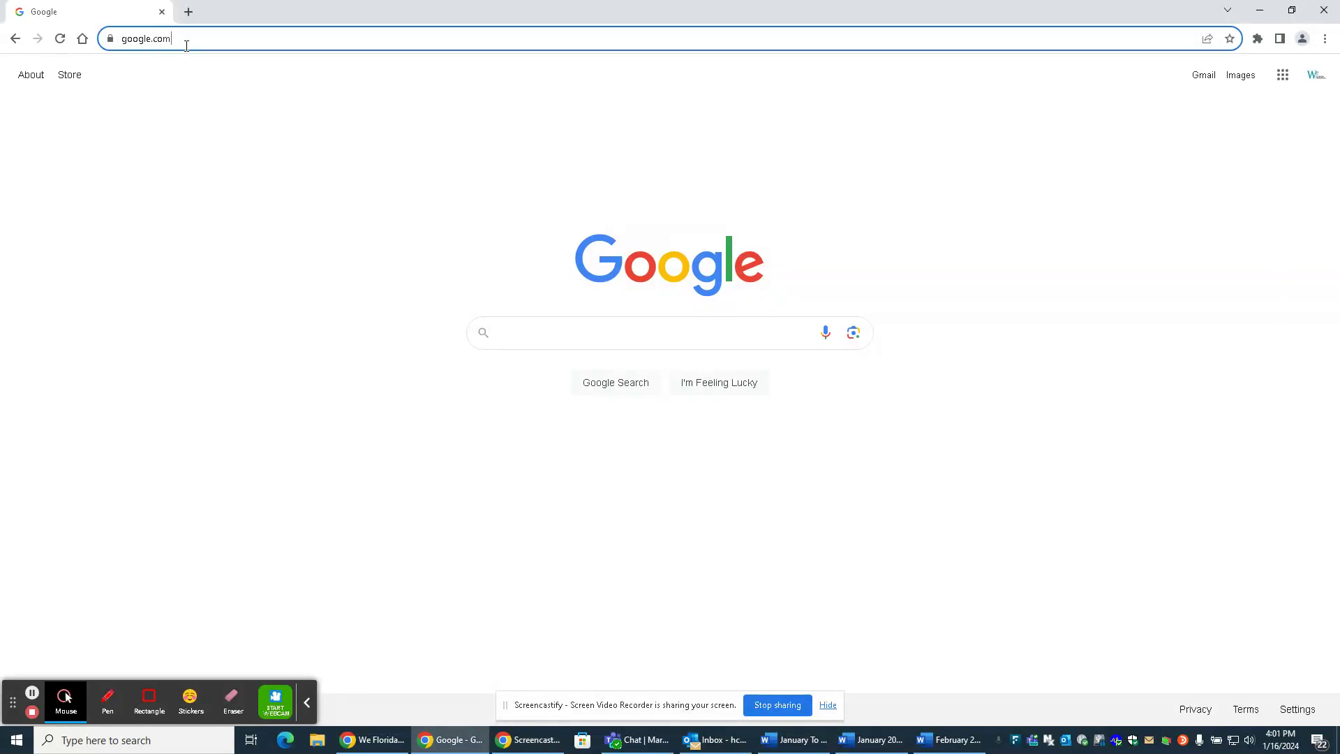
type("weflor")
key("Return")
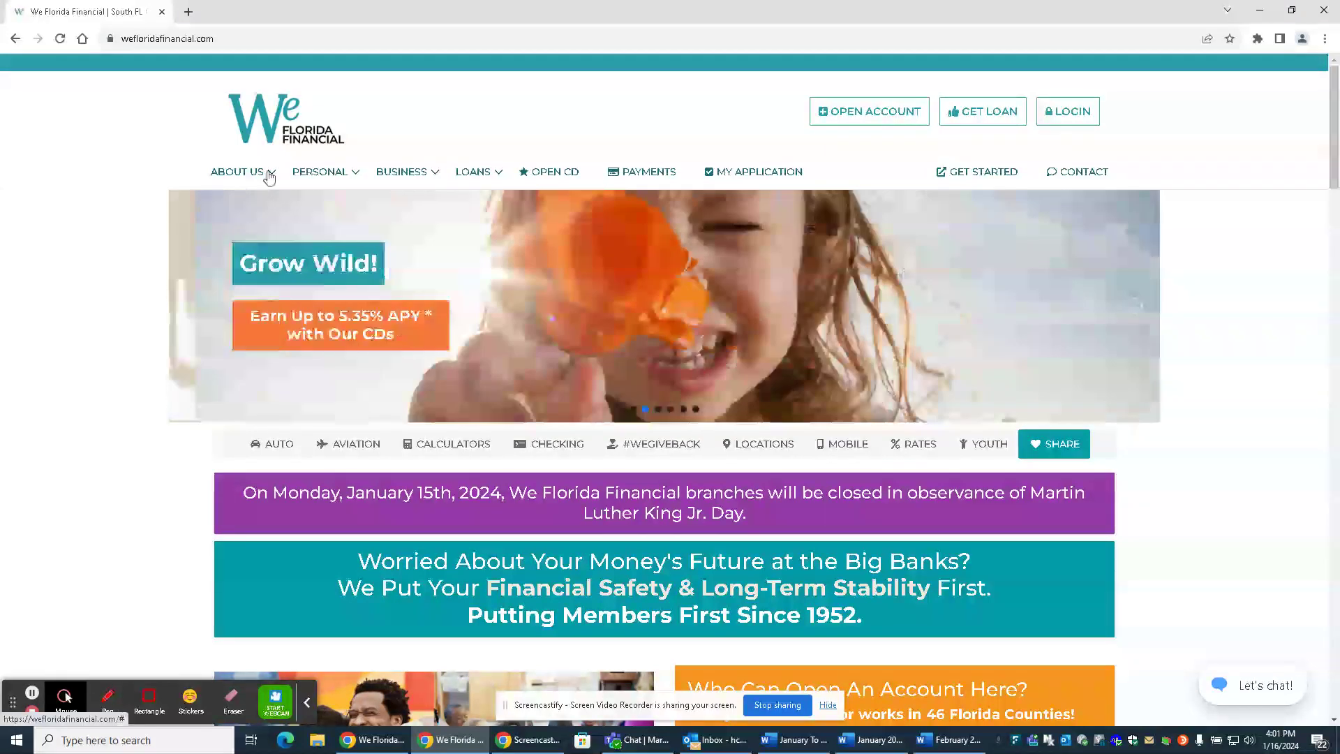
mouse_move(241, 172)
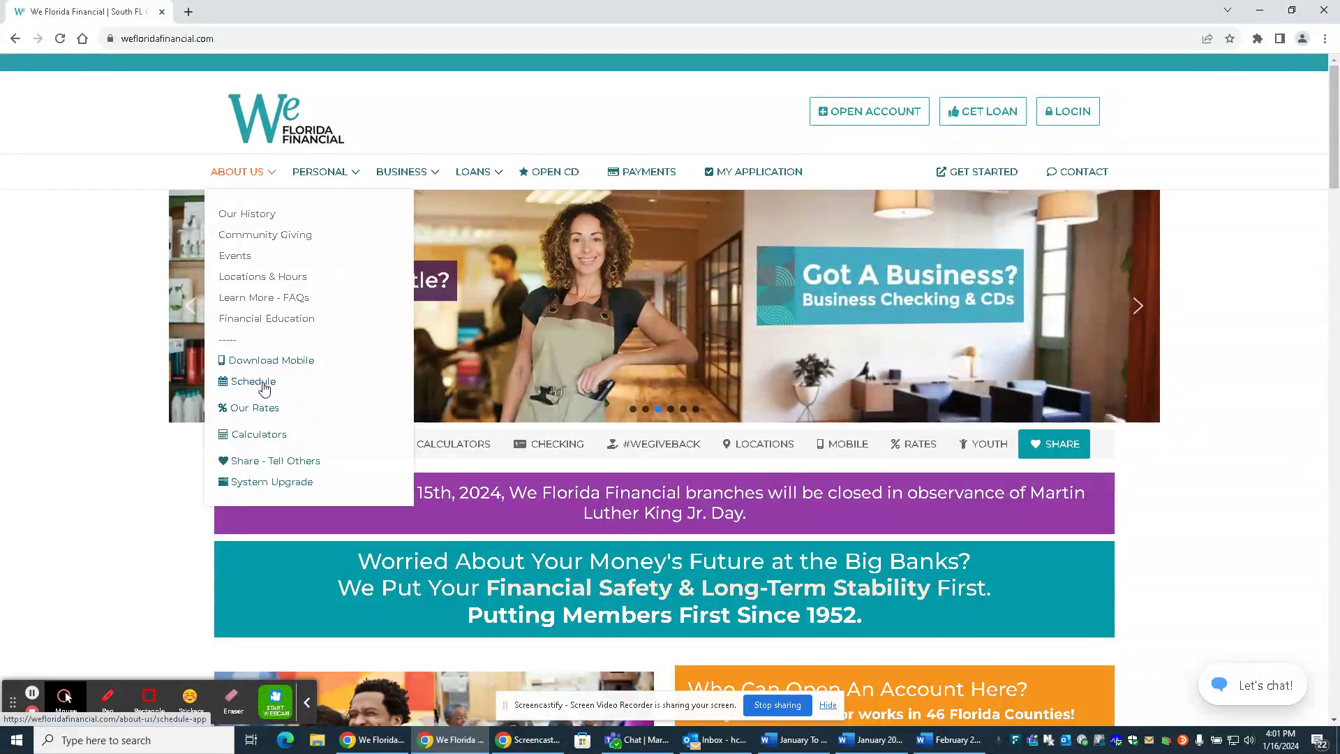
Choose Schedule under the About Us menu to reach the appointment page
left_click(264, 389)
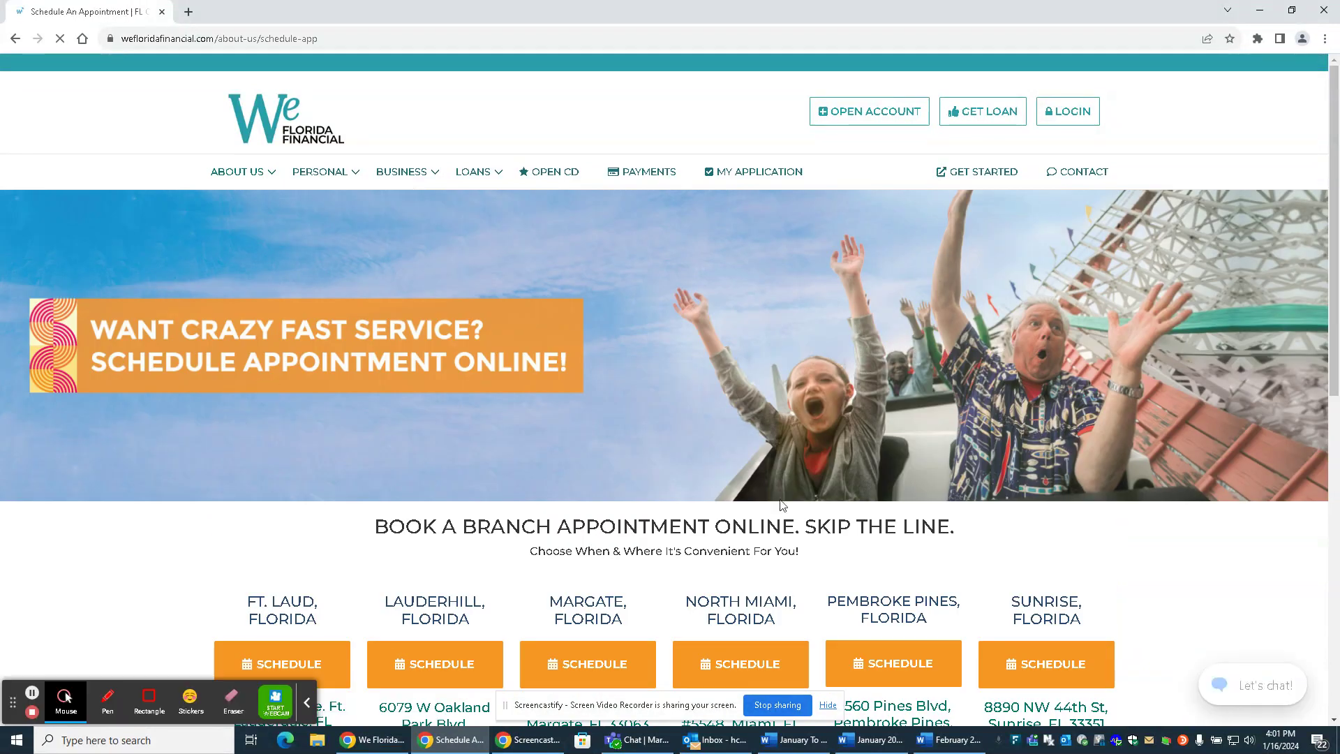
scroll(1209, 462, "down", 1)
scroll(1208, 462, "down", 1)
scroll(1209, 461, "down", 1)
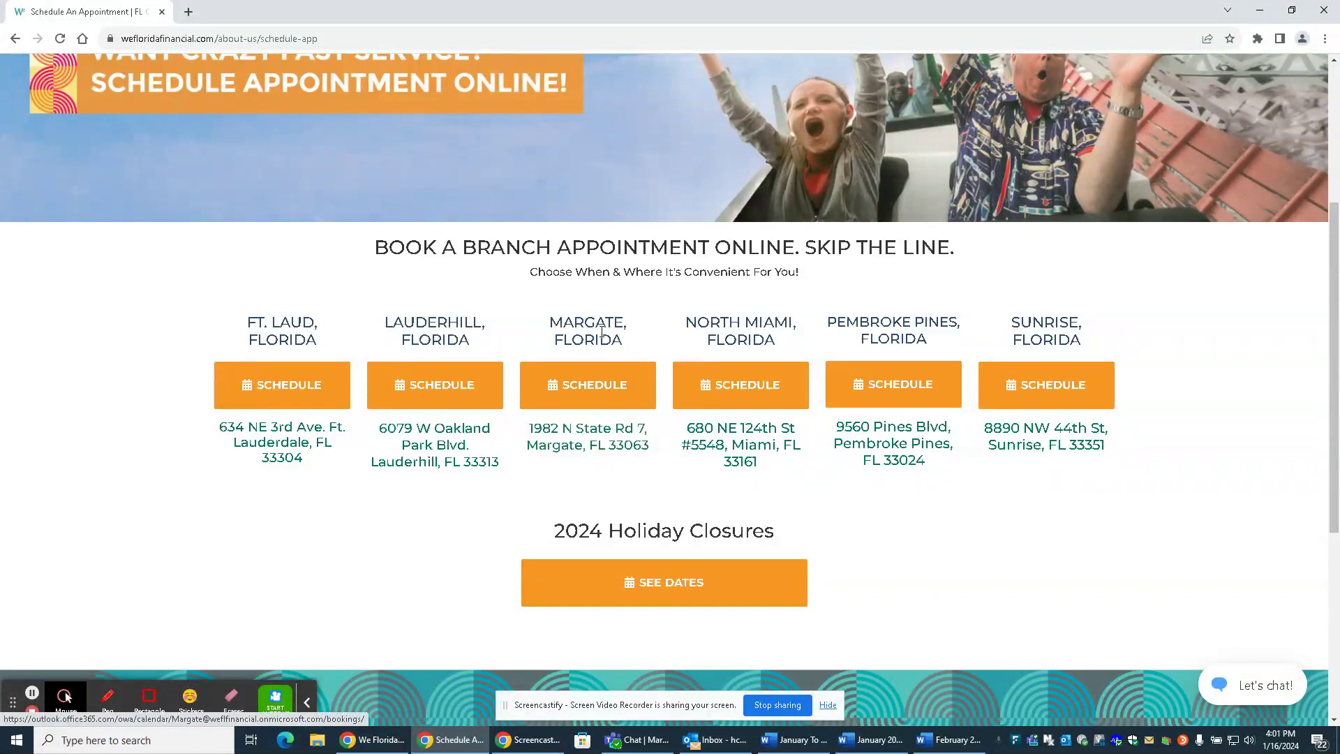
Select Schedule for the Margate, Florida branch
left_click(592, 393)
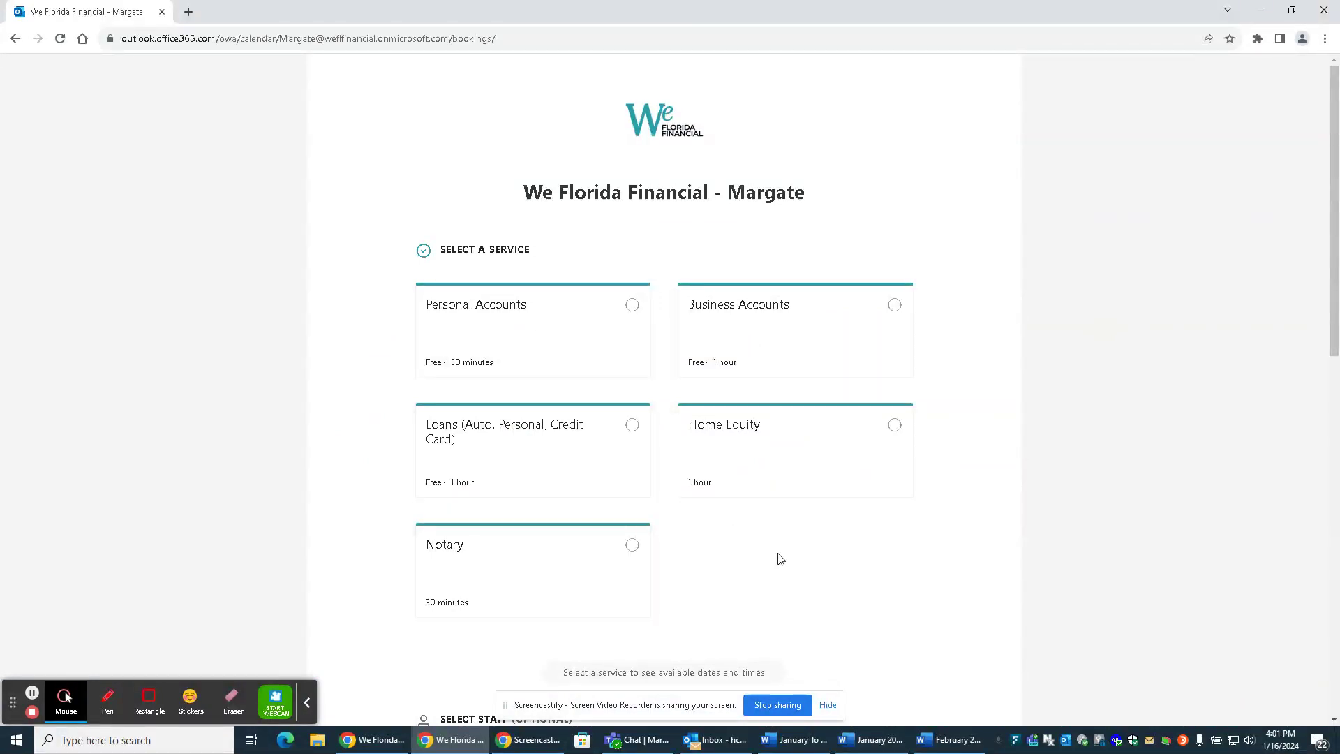
scroll(779, 555, "down", 1)
scroll(802, 535, "down", 2)
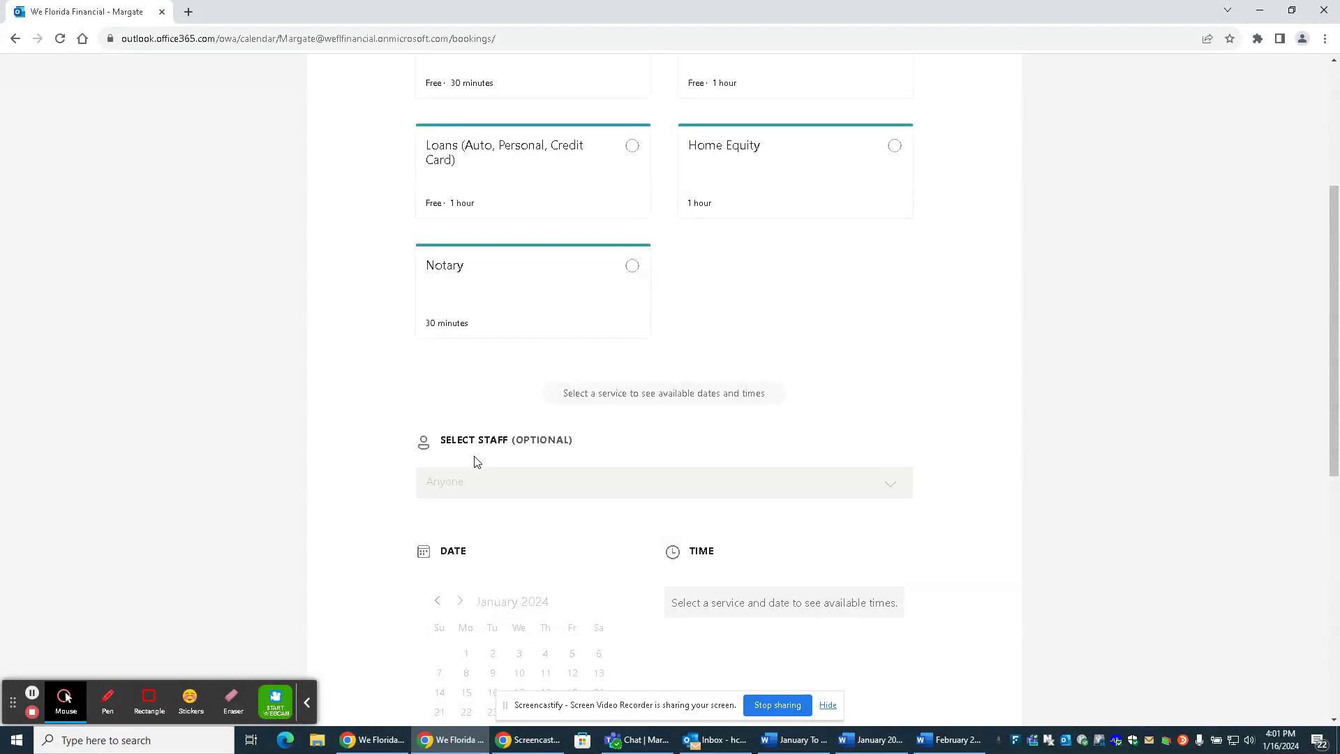
scroll(936, 389, "down", 3)
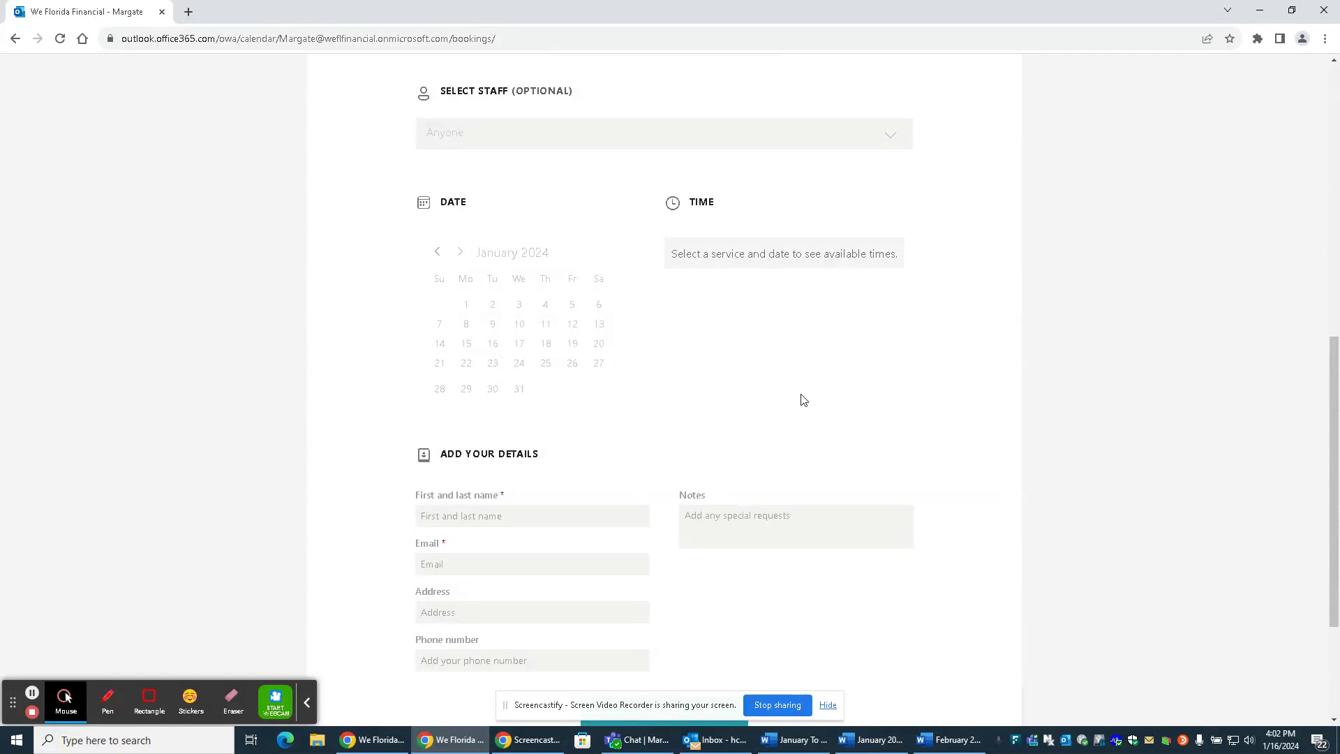
scroll(800, 398, "down", 2)
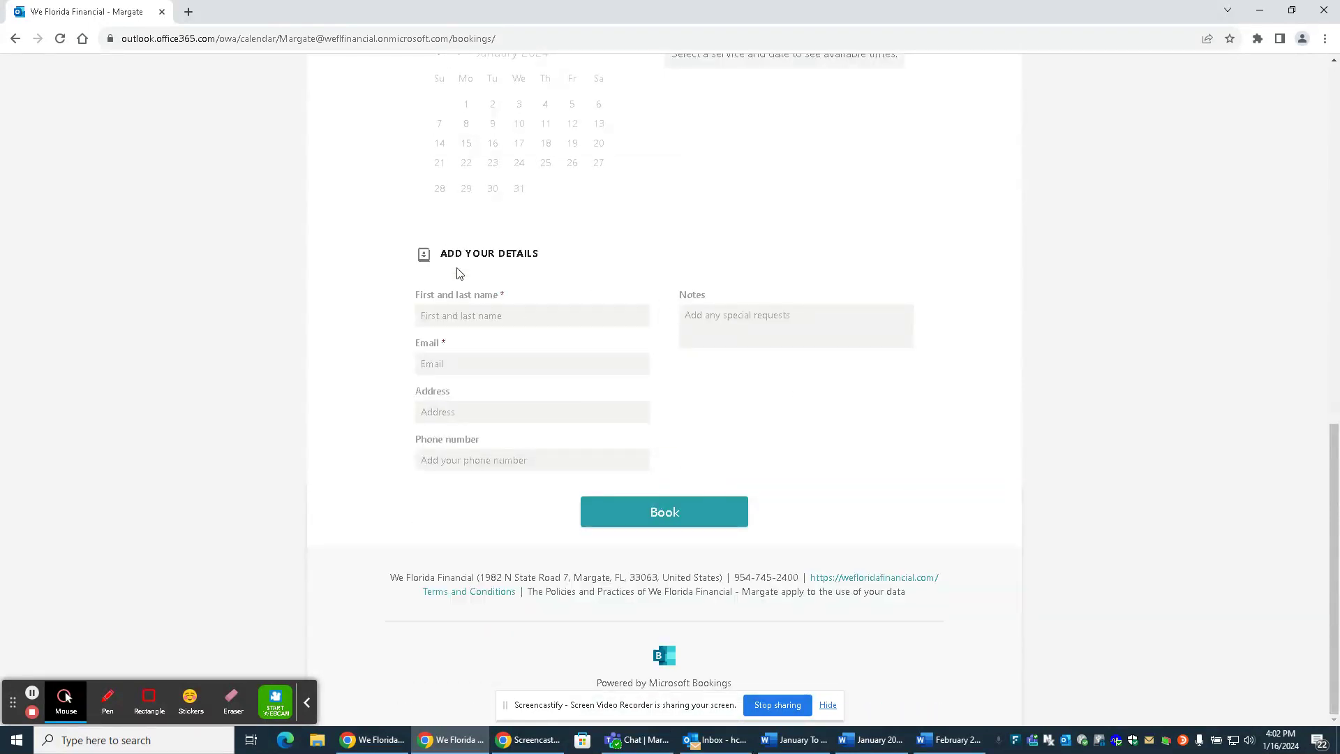